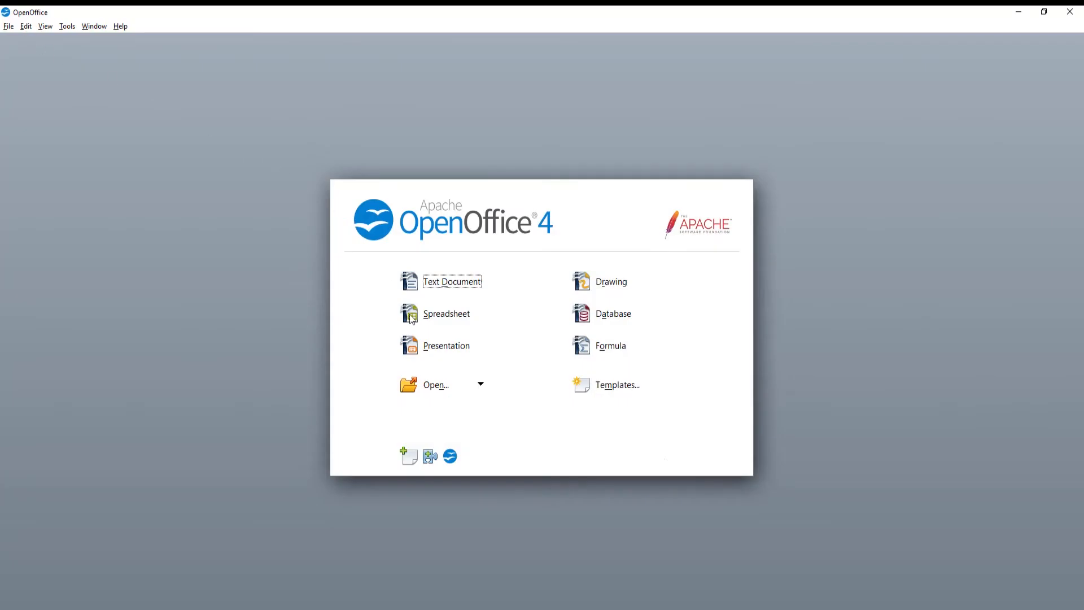
- Open the Untitled 1 document from the Desktop and place the cursor after the My family text
{"action": "key", "text": "Down"}
{"action": "key", "text": "Down"}
{"action": "key", "text": "Return"}
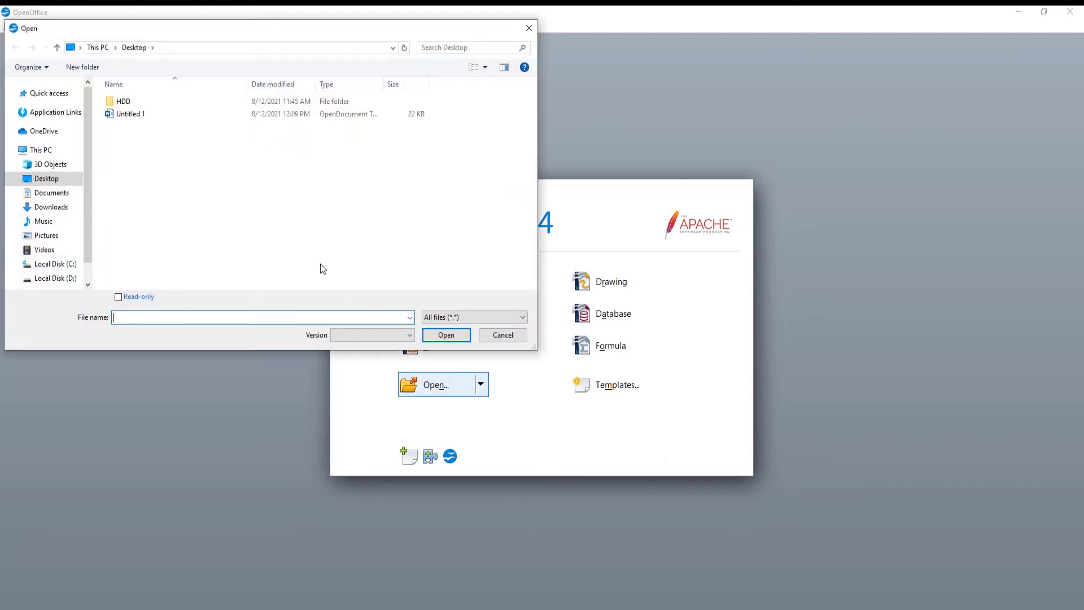
{"action": "left_click", "coordinate": [131, 114]}
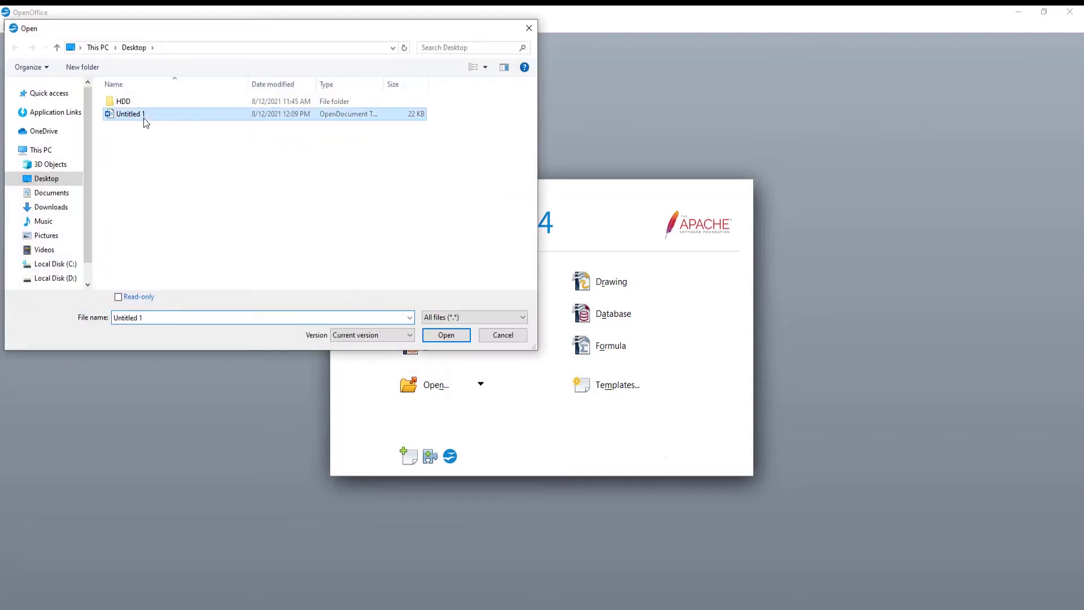
{"action": "left_click", "coordinate": [444, 335]}
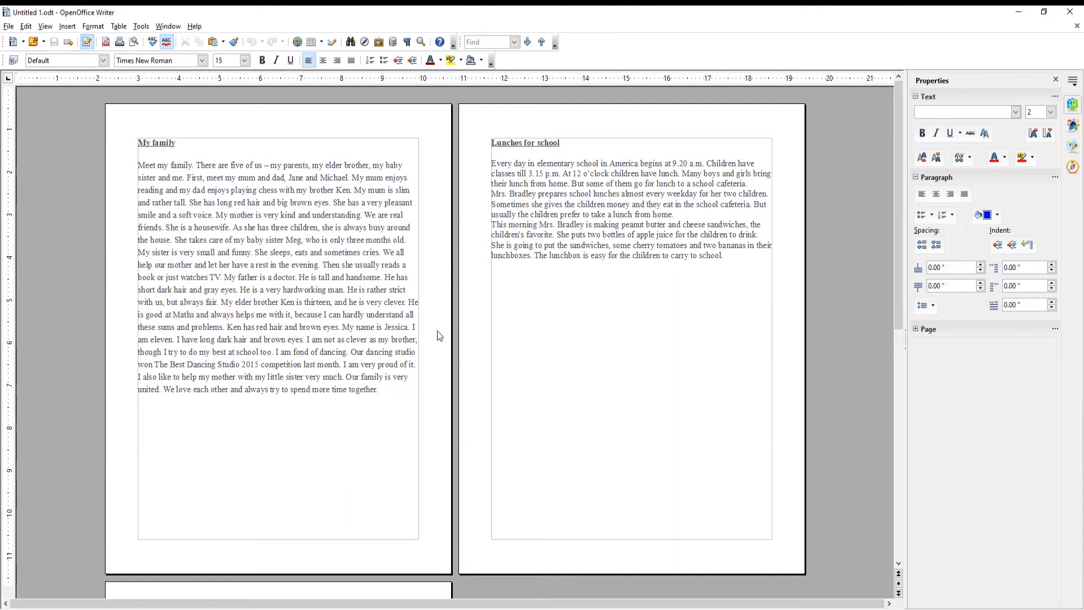
{"action": "scroll", "coordinate": [438, 335], "scroll_direction": "down", "scroll_amount": 3}
{"action": "scroll", "coordinate": [438, 335], "scroll_direction": "down", "scroll_amount": 2}
{"action": "scroll", "coordinate": [440, 308], "scroll_direction": "up", "scroll_amount": 5}
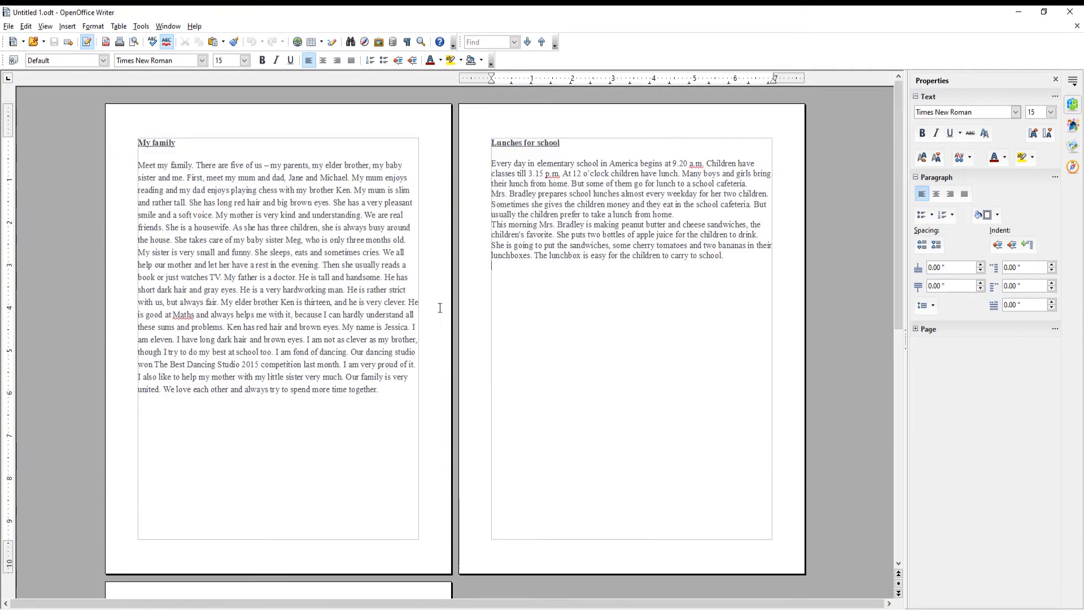
{"action": "left_click", "coordinate": [398, 516]}
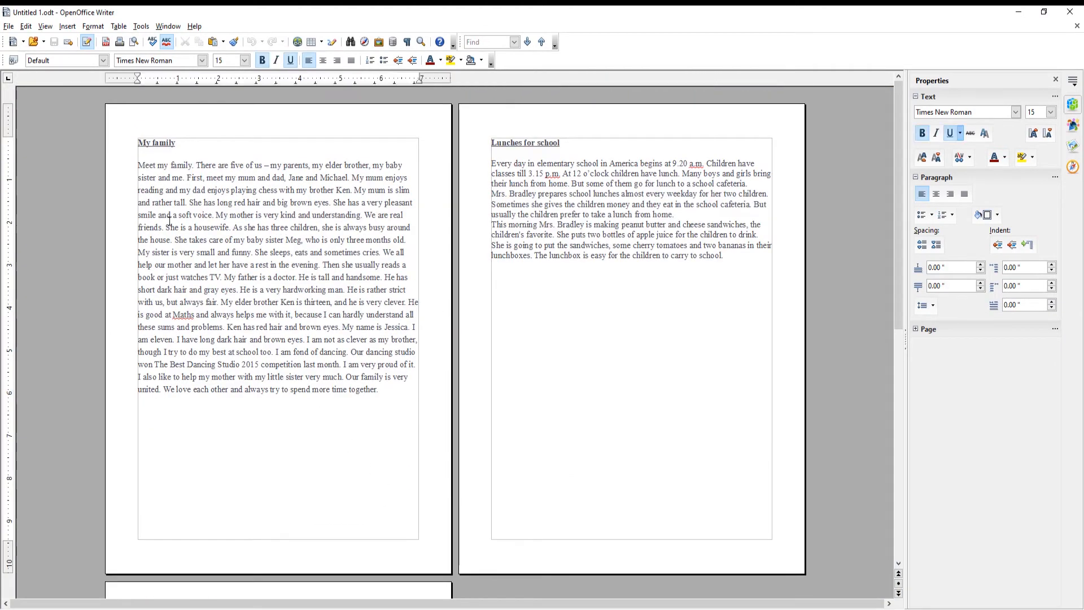
- Insert a manual page break with the Landscape page style after the My family text
{"action": "left_click", "coordinate": [66, 26]}
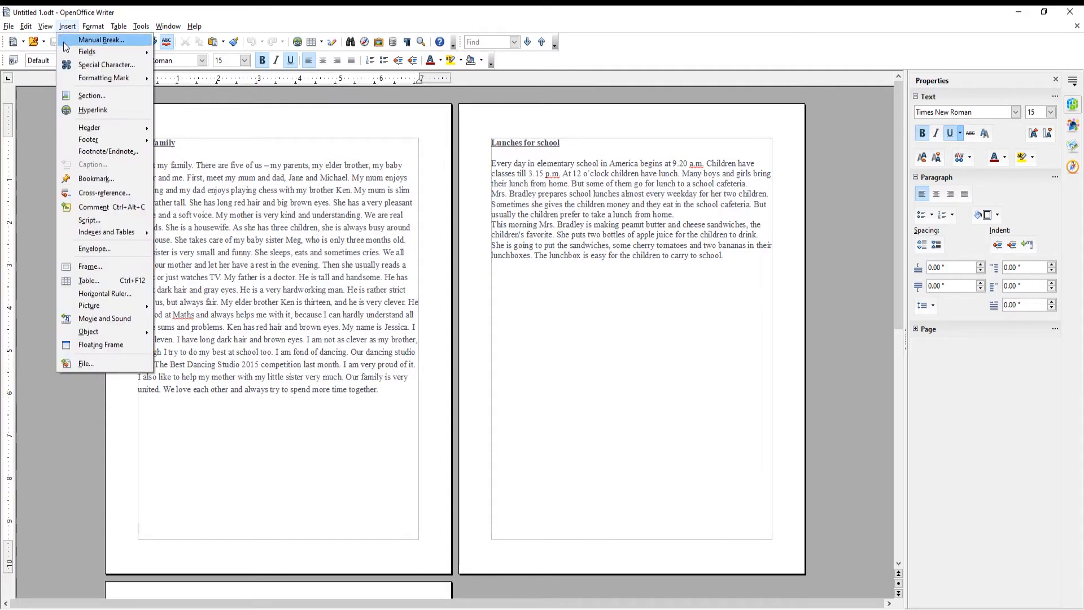
{"action": "left_click", "coordinate": [101, 40]}
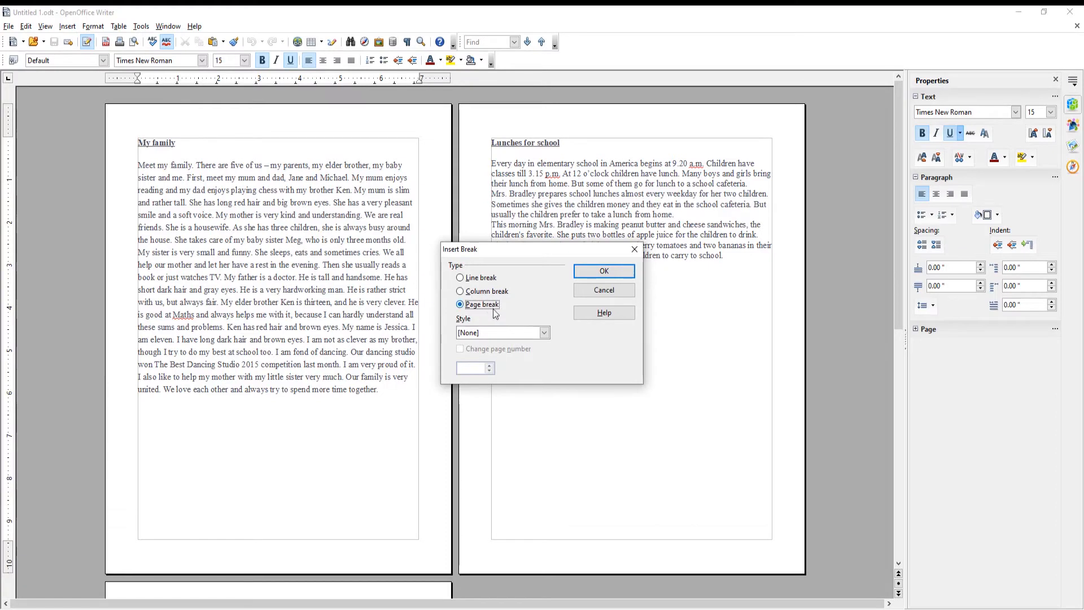
{"action": "left_click", "coordinate": [543, 332]}
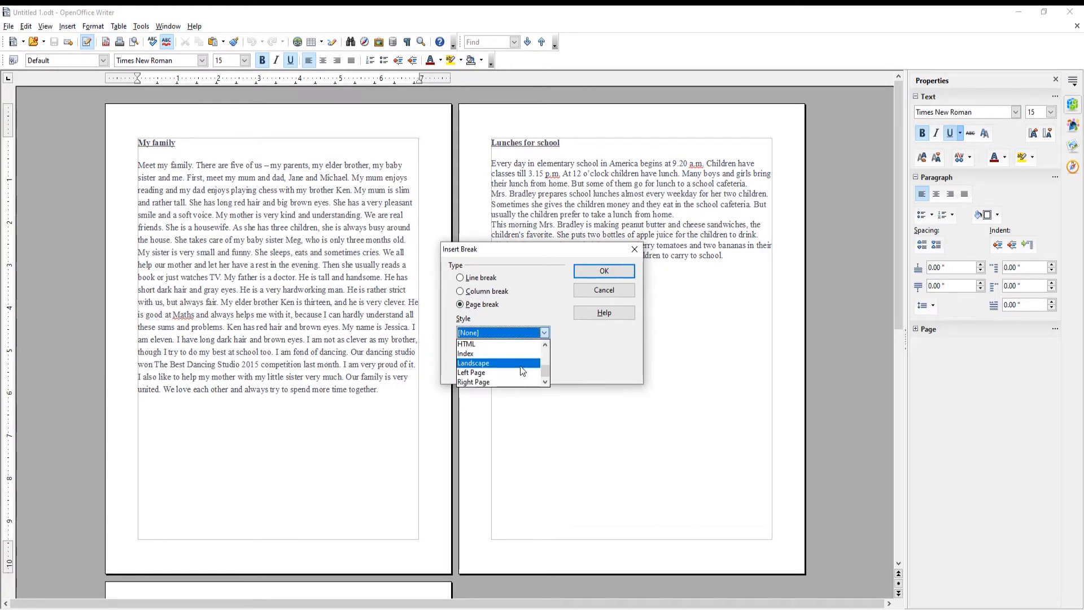
{"action": "left_click", "coordinate": [521, 363]}
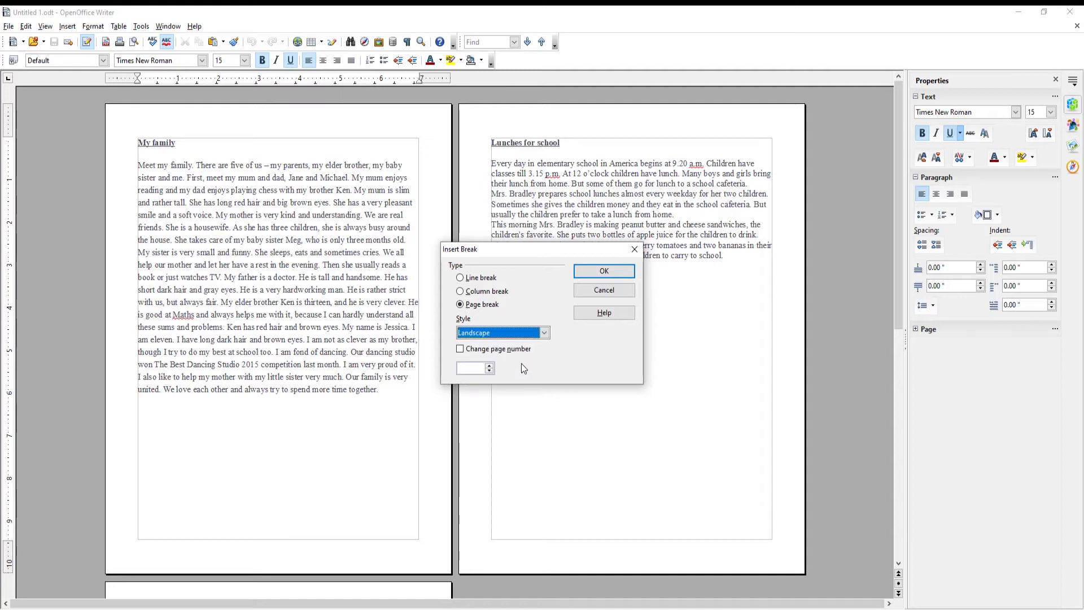
{"action": "left_click", "coordinate": [603, 272]}
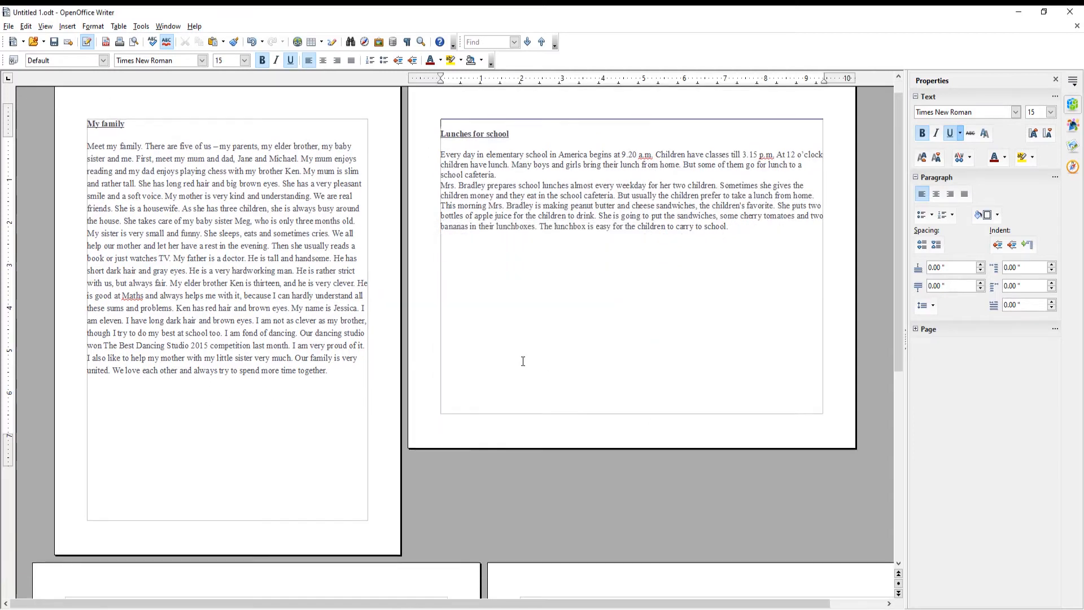
{"action": "scroll", "coordinate": [521, 363], "scroll_direction": "down", "scroll_amount": 3}
{"action": "scroll", "coordinate": [521, 365], "scroll_direction": "down", "scroll_amount": 5}
{"action": "scroll", "coordinate": [521, 366], "scroll_direction": "down", "scroll_amount": 3}
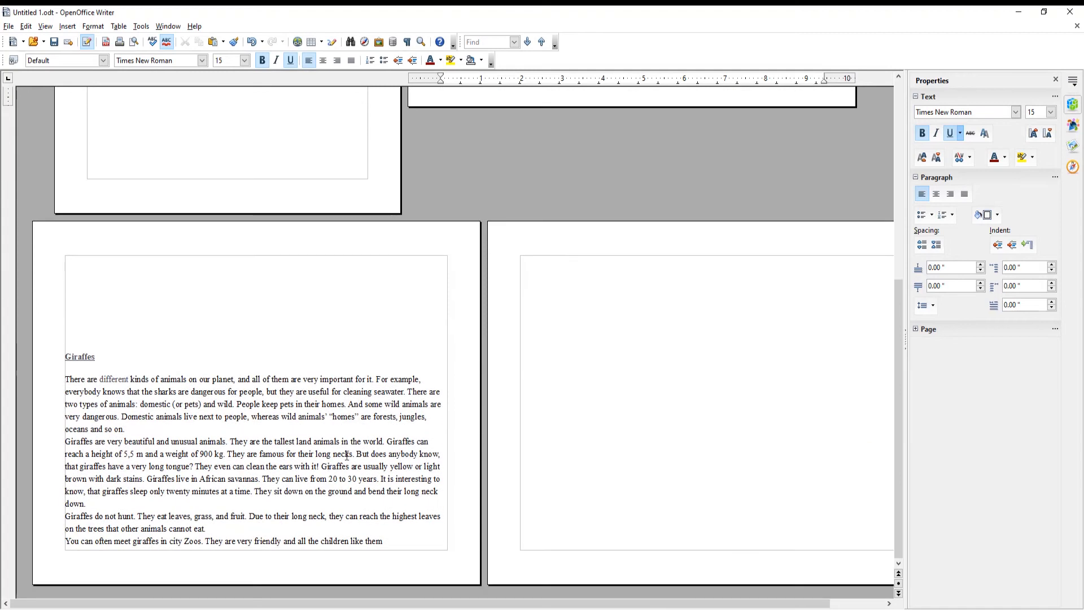
{"action": "scroll", "coordinate": [382, 427], "scroll_direction": "up", "scroll_amount": 5}
{"action": "scroll", "coordinate": [382, 426], "scroll_direction": "up", "scroll_amount": 3}
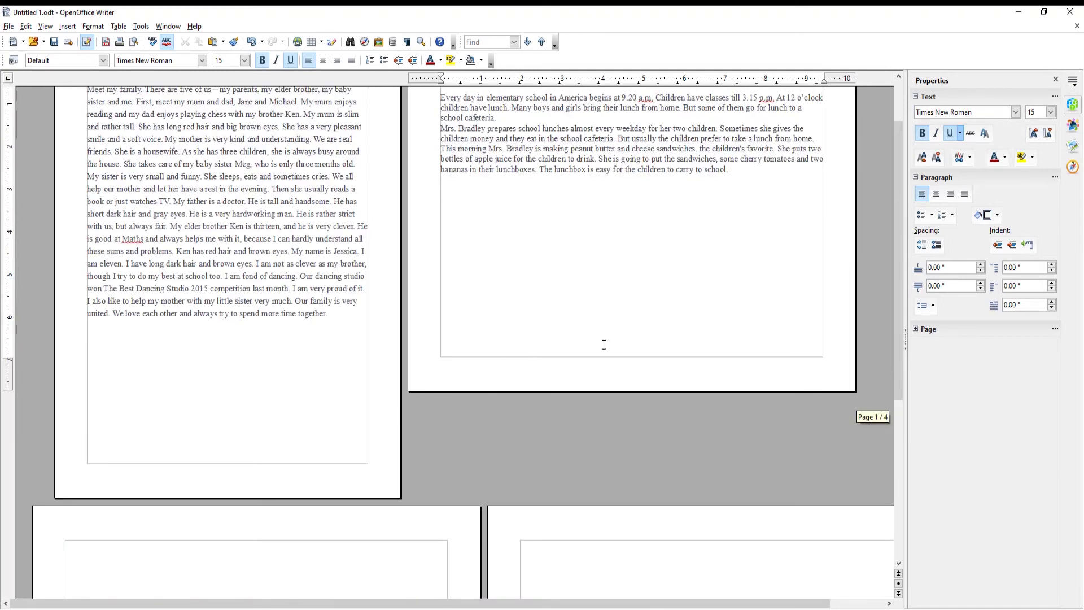
{"action": "left_click", "coordinate": [794, 346]}
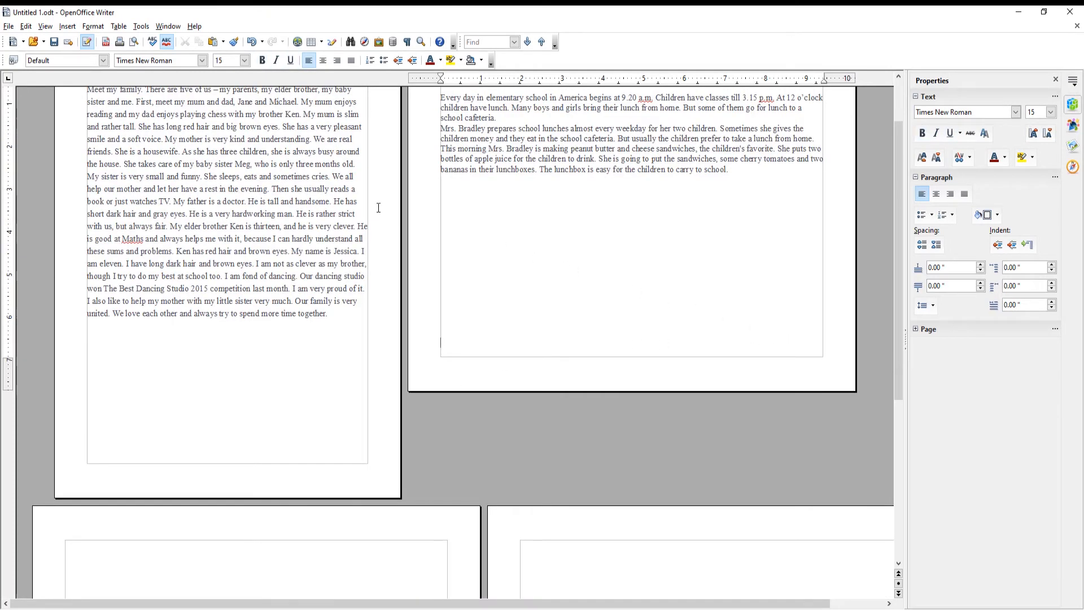
- Insert a manual page break with the Default page style after the Lunches text
{"action": "left_click", "coordinate": [68, 27]}
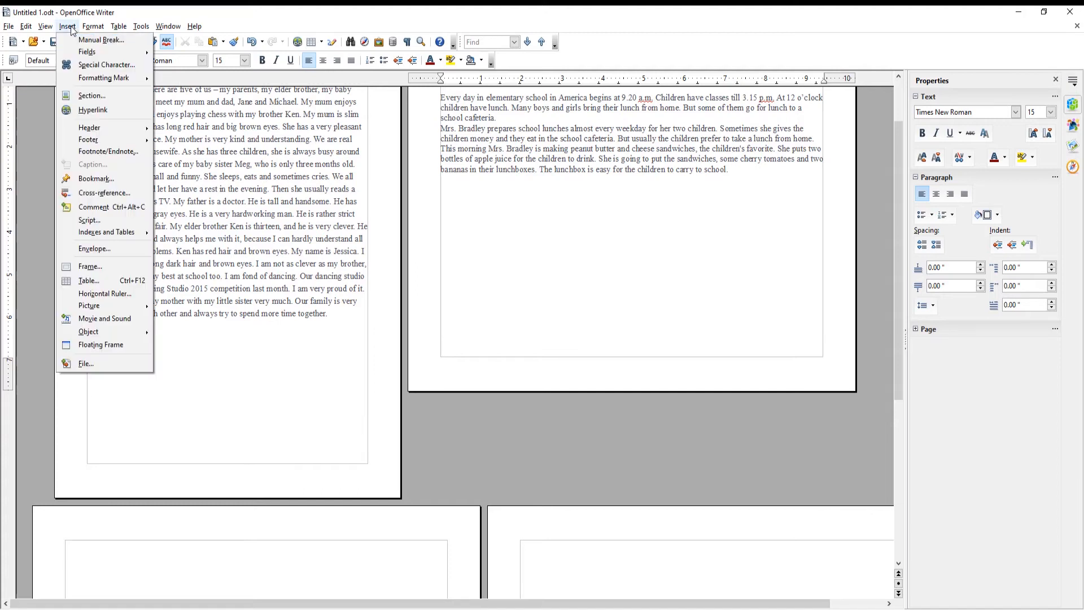
{"action": "left_click", "coordinate": [99, 40]}
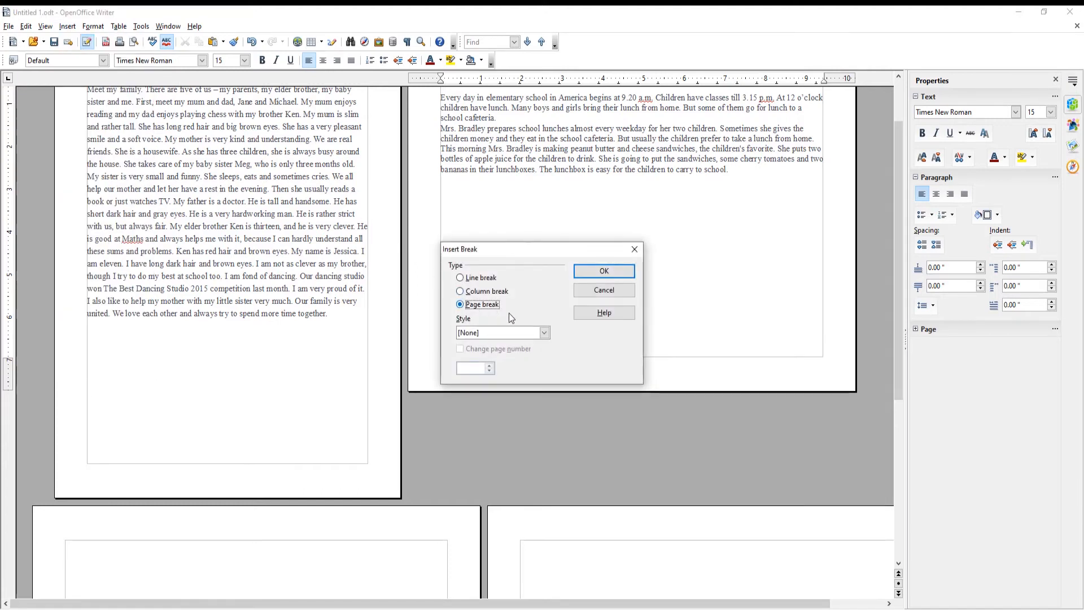
{"action": "left_click", "coordinate": [544, 332]}
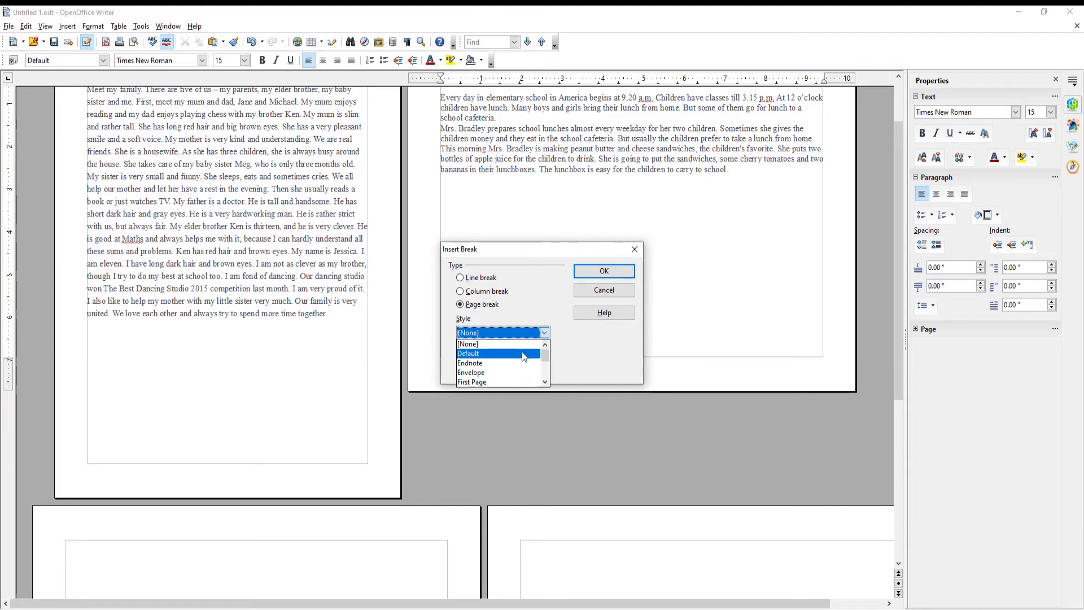
{"action": "left_click", "coordinate": [521, 352]}
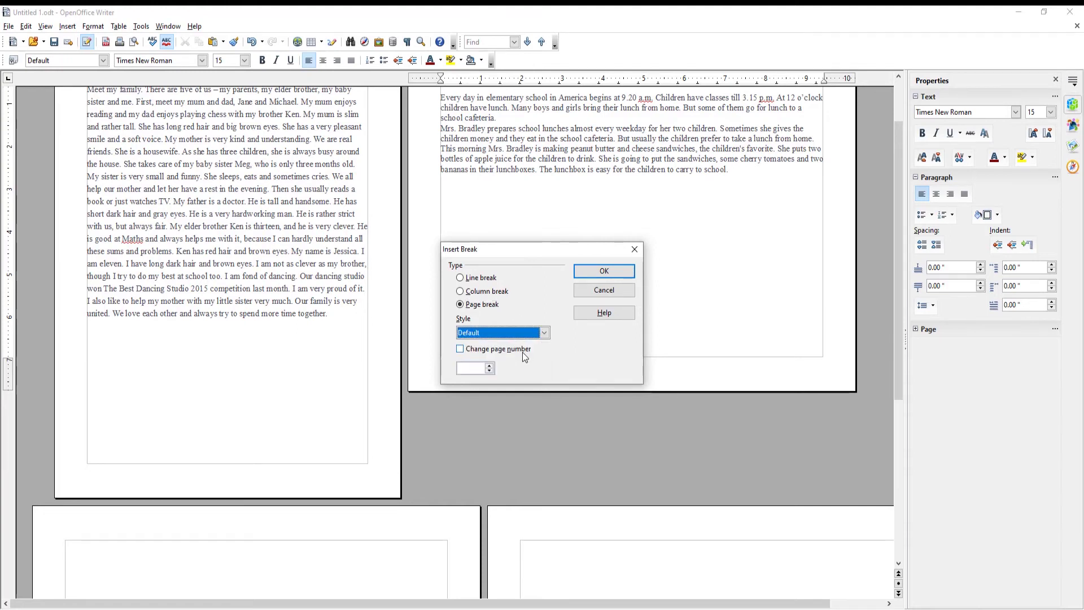
{"action": "left_click", "coordinate": [603, 271]}
{"action": "scroll", "coordinate": [424, 450], "scroll_direction": "down", "scroll_amount": 3}
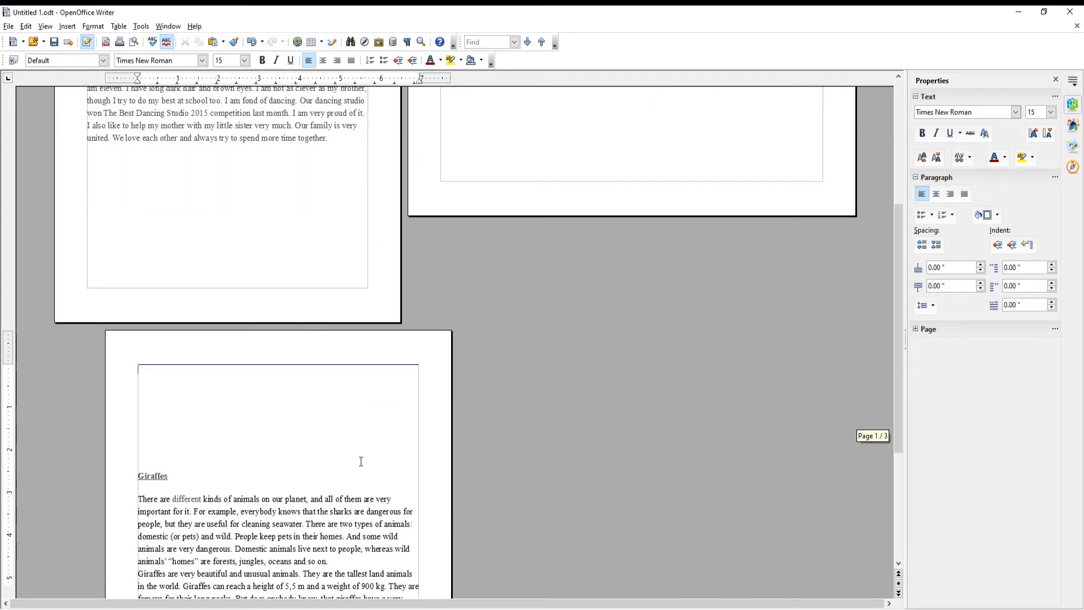
{"action": "scroll", "coordinate": [424, 451], "scroll_direction": "down", "scroll_amount": 1}
- Delete the blank paragraphs above the Giraffes heading so it starts its page
{"action": "left_click", "coordinate": [139, 408]}
{"action": "key", "text": "BackSpace"}
{"action": "key", "text": "BackSpace"}
{"action": "key", "text": "BackSpace"}
{"action": "key", "text": "BackSpace"}
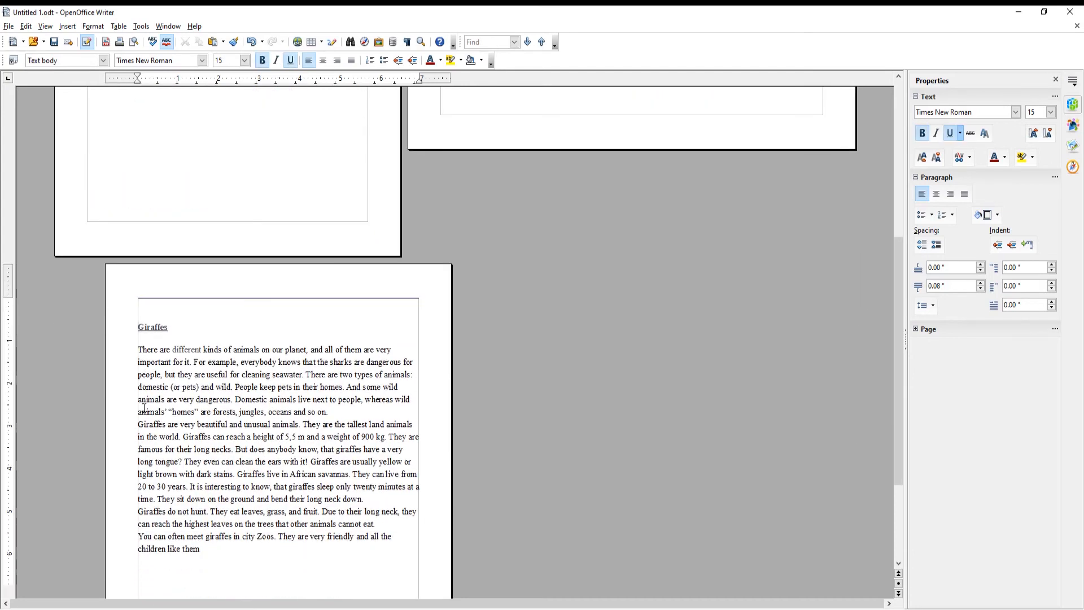